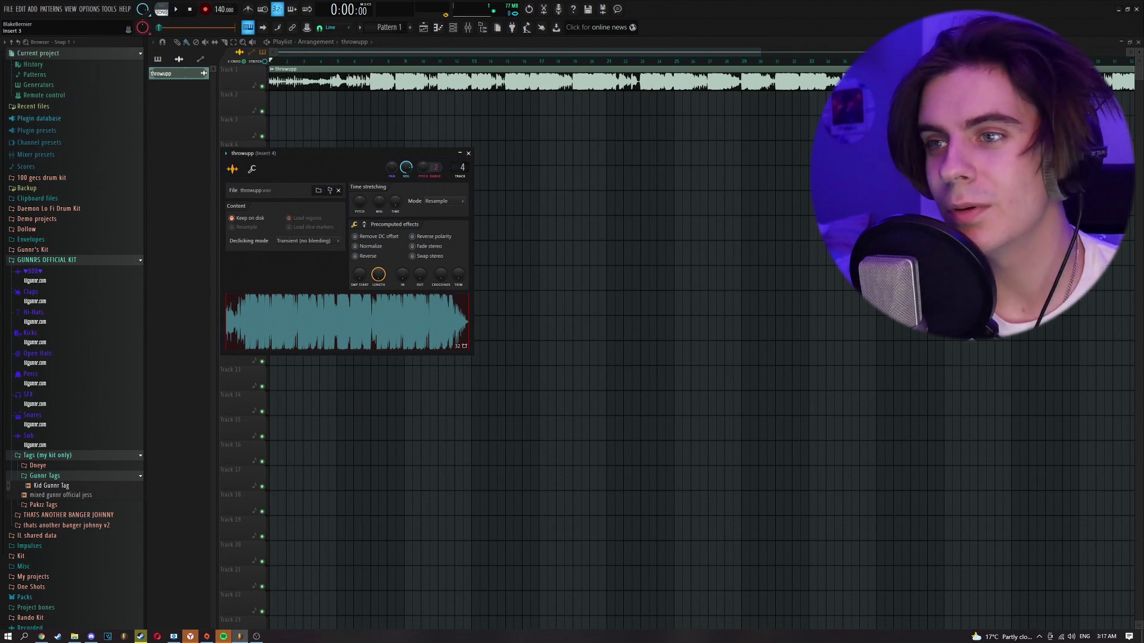
- Reopen the throwupp clip's channel settings from the Mixer and route it to insert 125
left_click(469, 153)
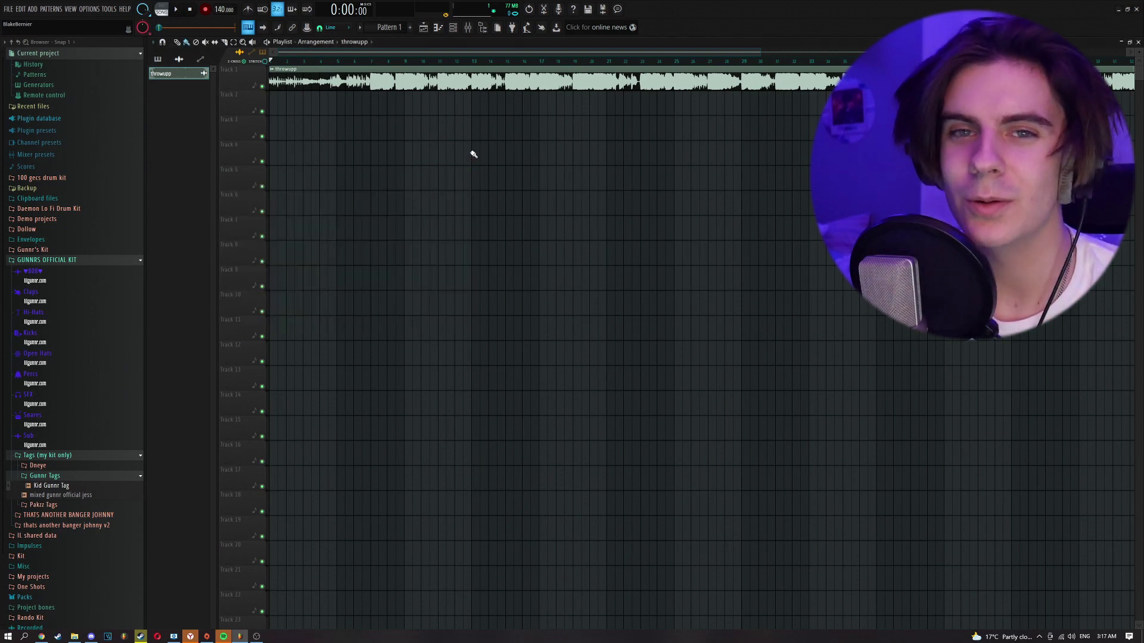
left_click(469, 28)
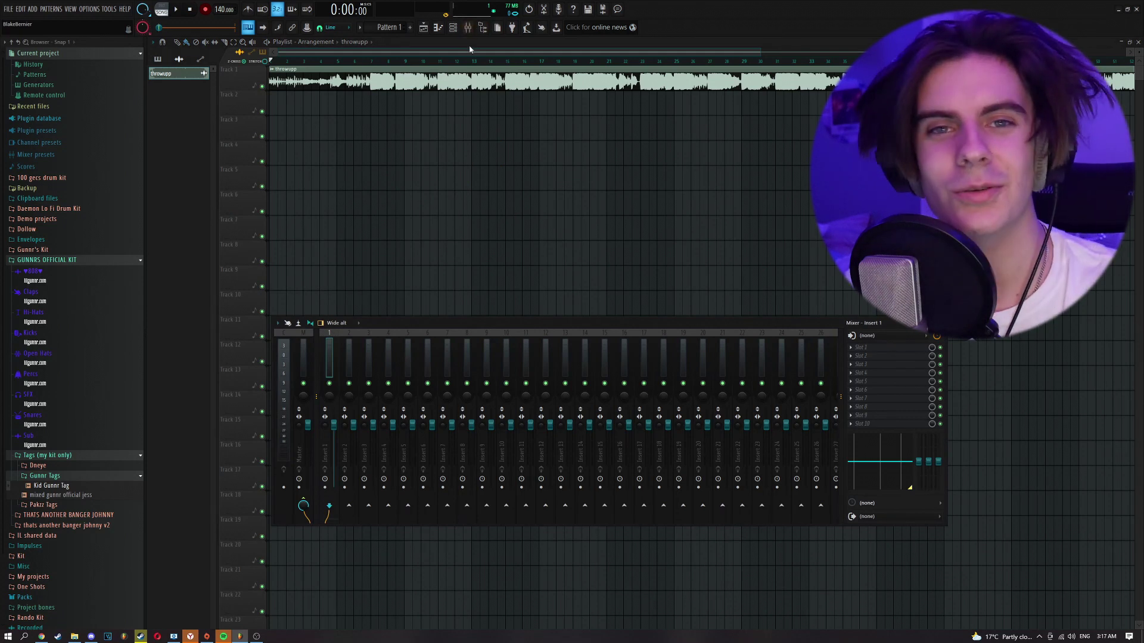
double_click(389, 75)
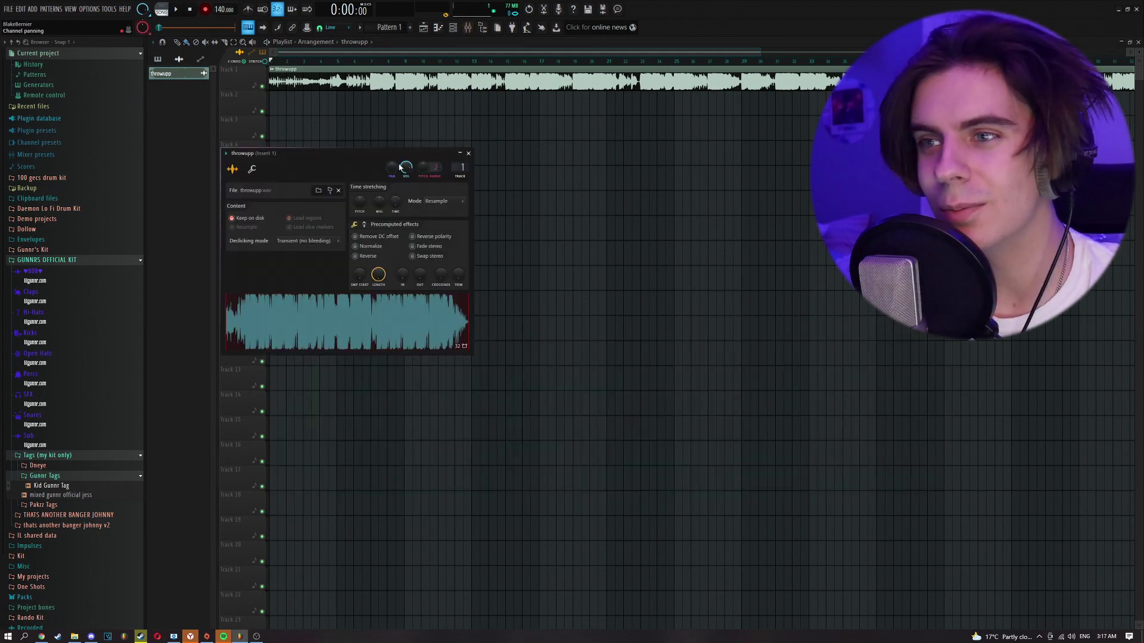
scroll(460, 167, "up", 1)
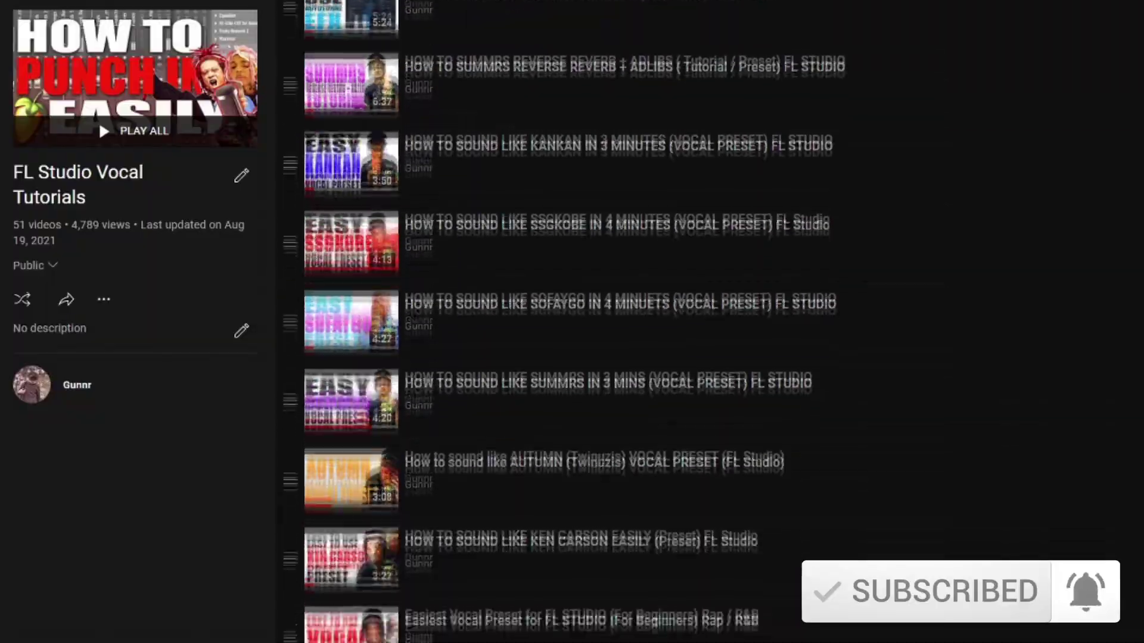
- Scroll through the FL Studio Vocal Tutorials playlist and the channel's Videos page
scroll(98, 120, "down", 10)
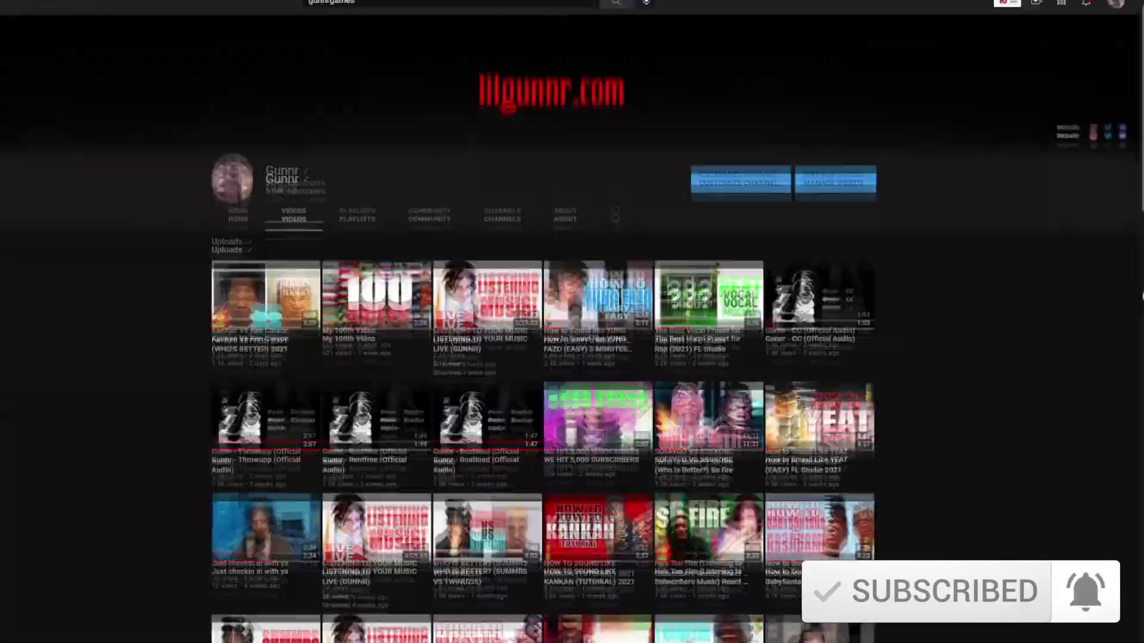
scroll(559, 322, "down", 15)
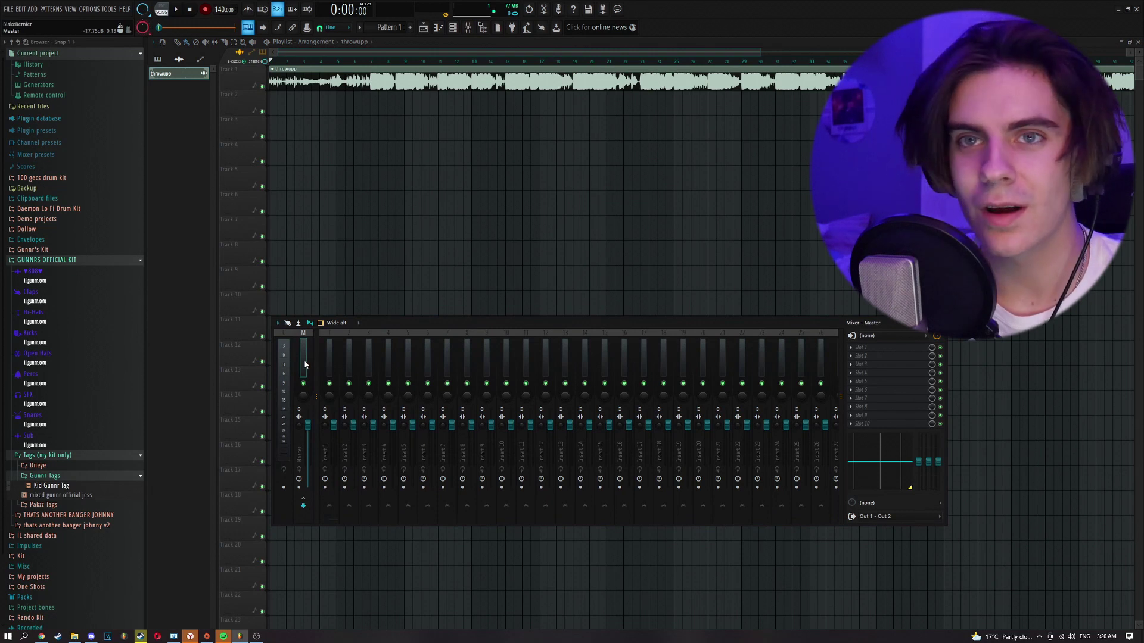
- Insert Fruity Love Philter into slot 1 of the Master track through Add > Effect
left_click(32, 8)
mouse_move(154, 33)
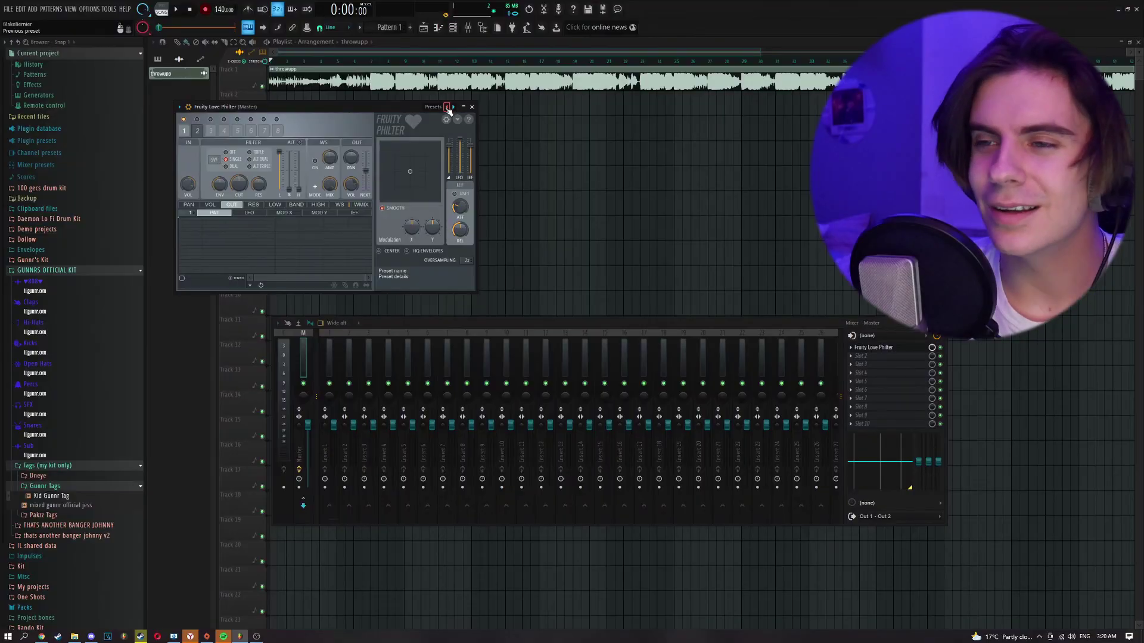
- Step back through the Love Philter presets and choose Formant vowels from the Presets list
left_click(447, 107)
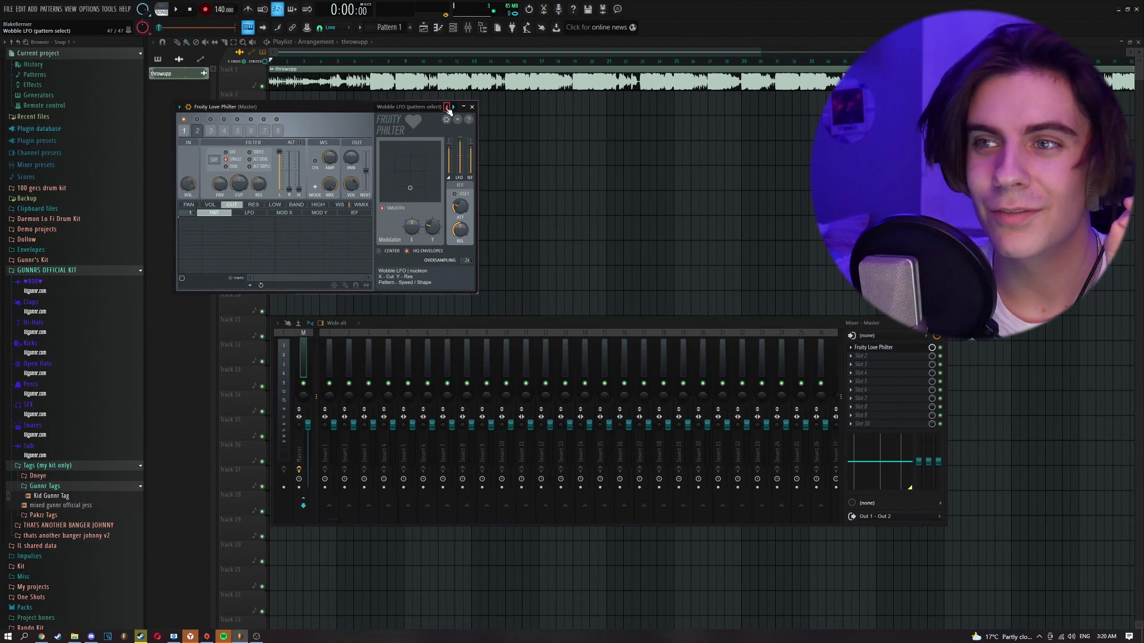
left_click(446, 107)
left_click(447, 107)
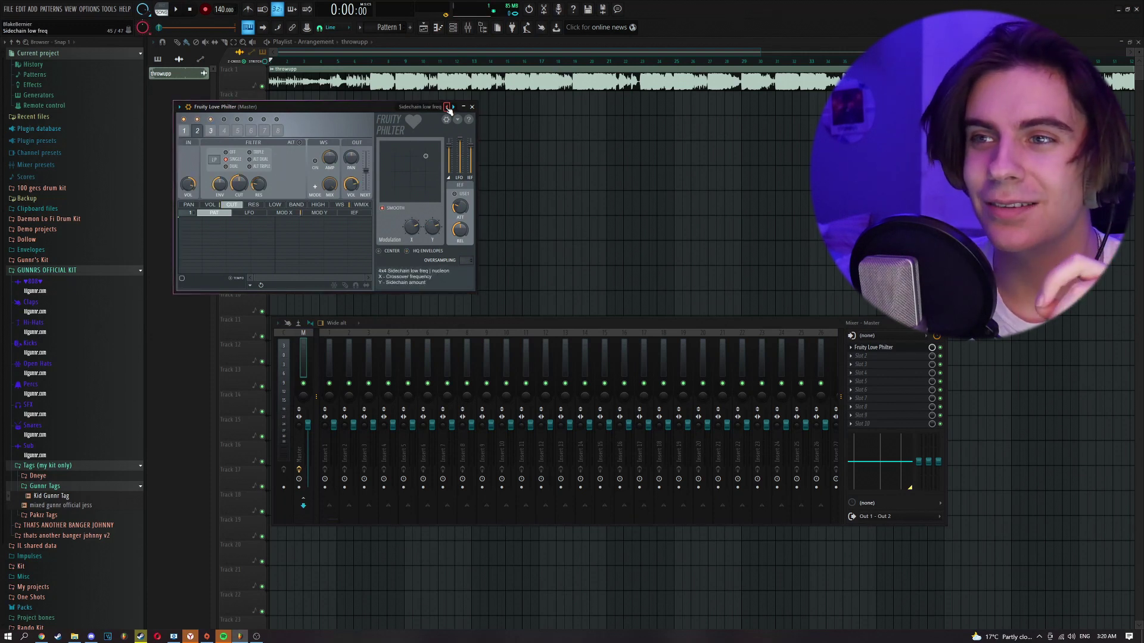
left_click(447, 106)
left_click(447, 107)
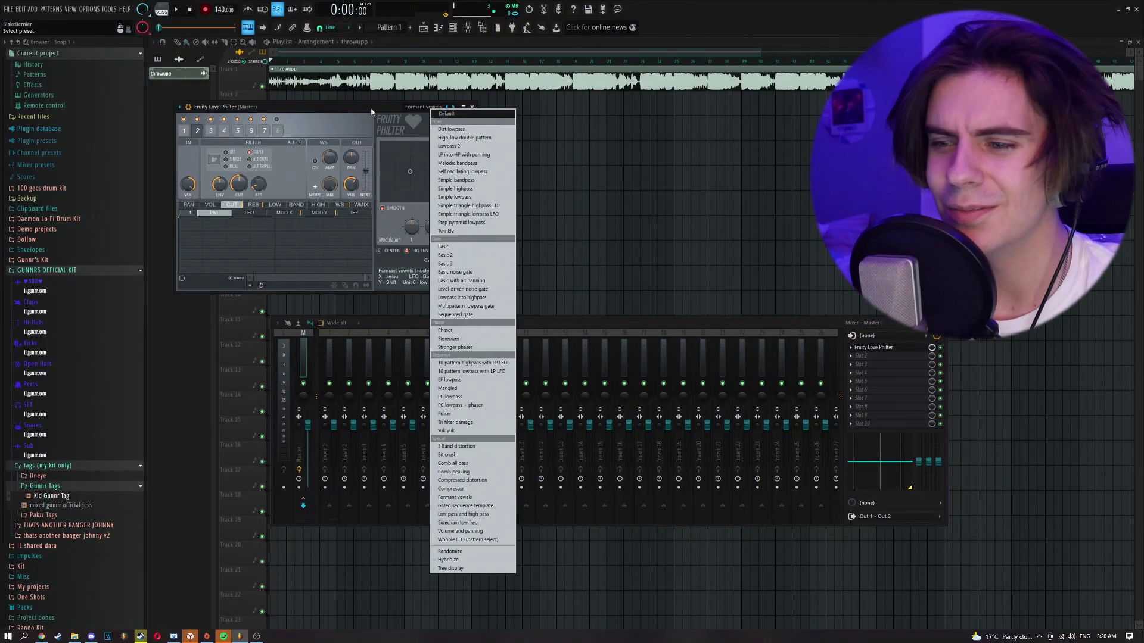
left_click(399, 112)
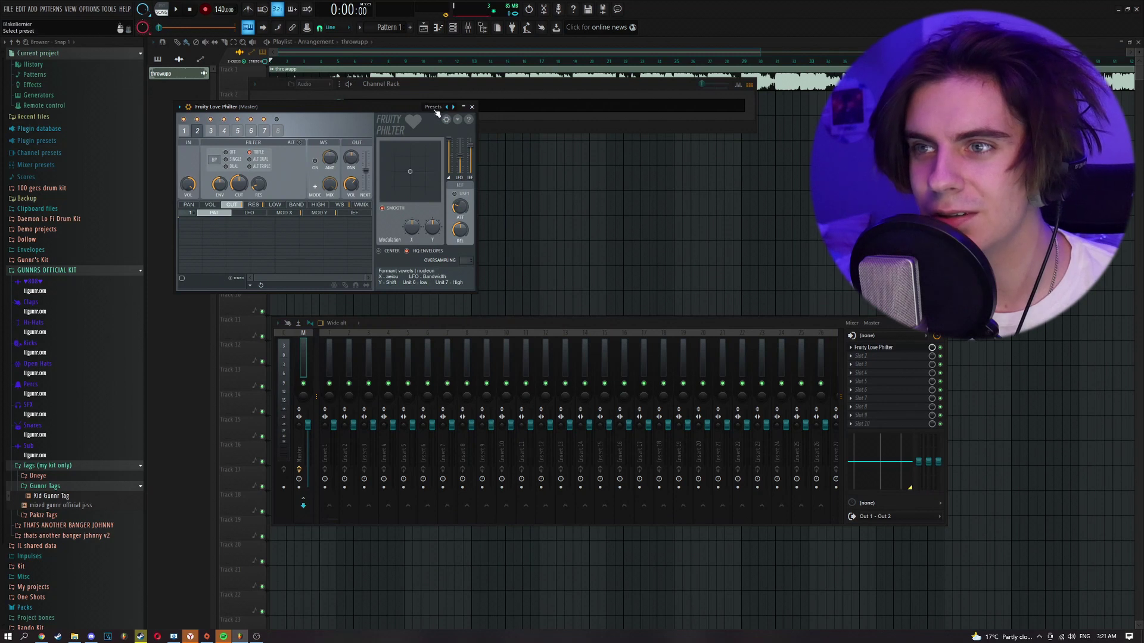
left_click(434, 110)
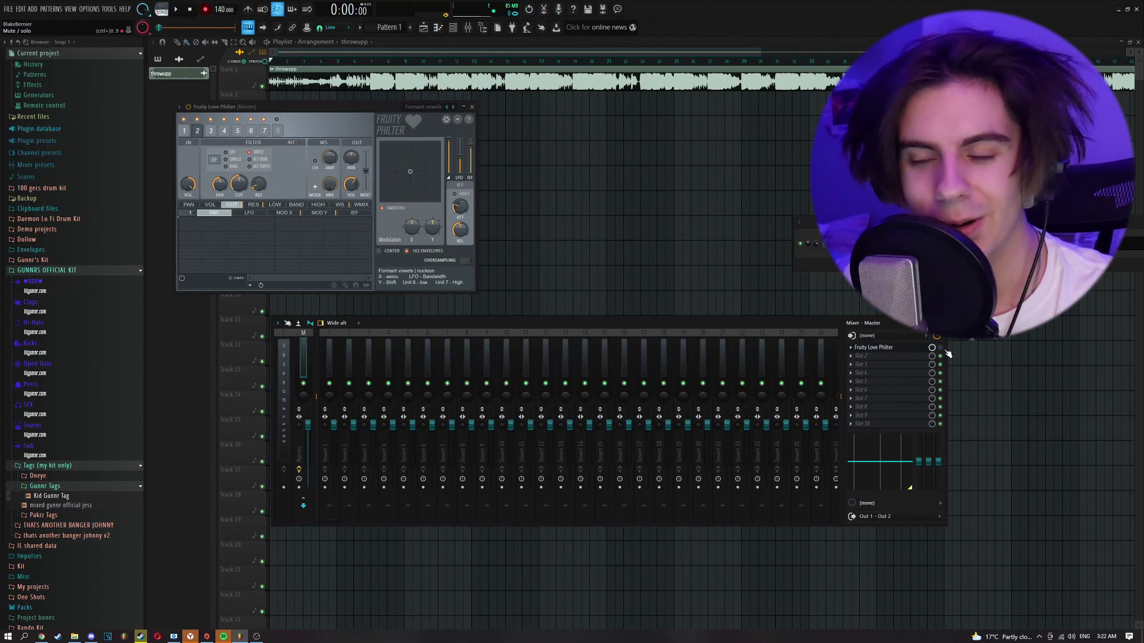
key("space")
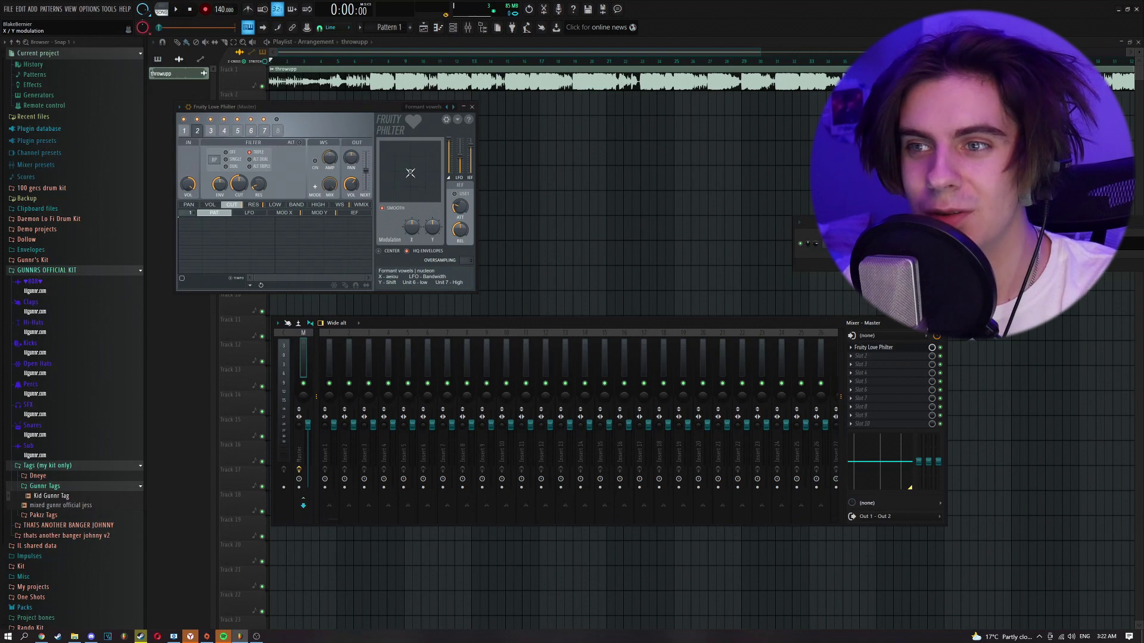
- While the song plays, drag the Formant vowels XY dot to modify it, then stop playback
key("space")
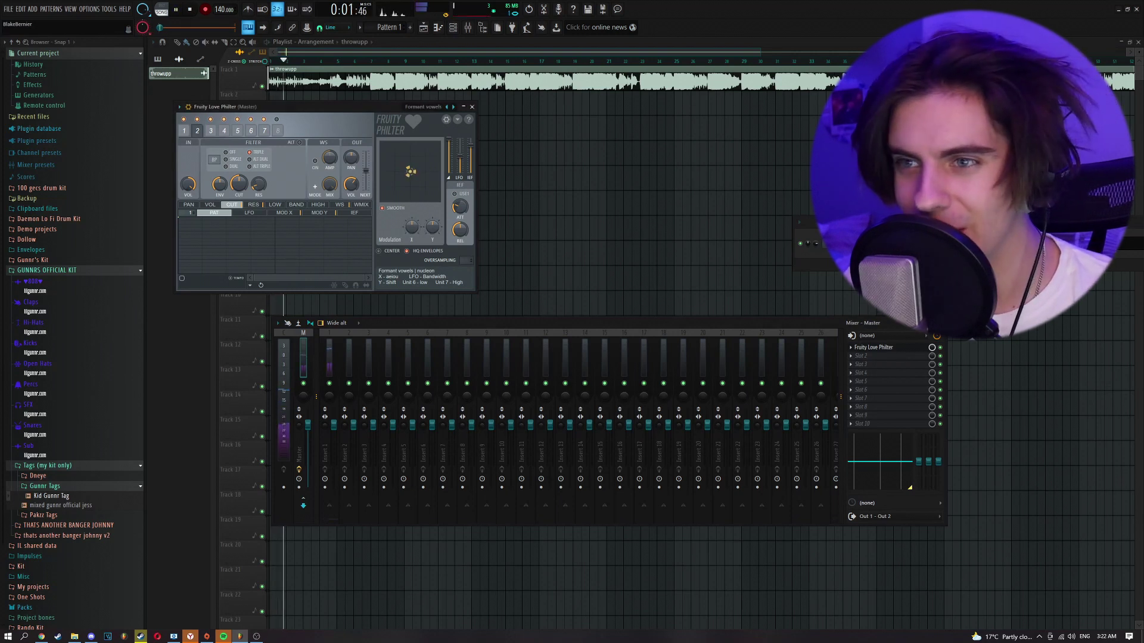
left_click_drag(410, 171, 412, 184)
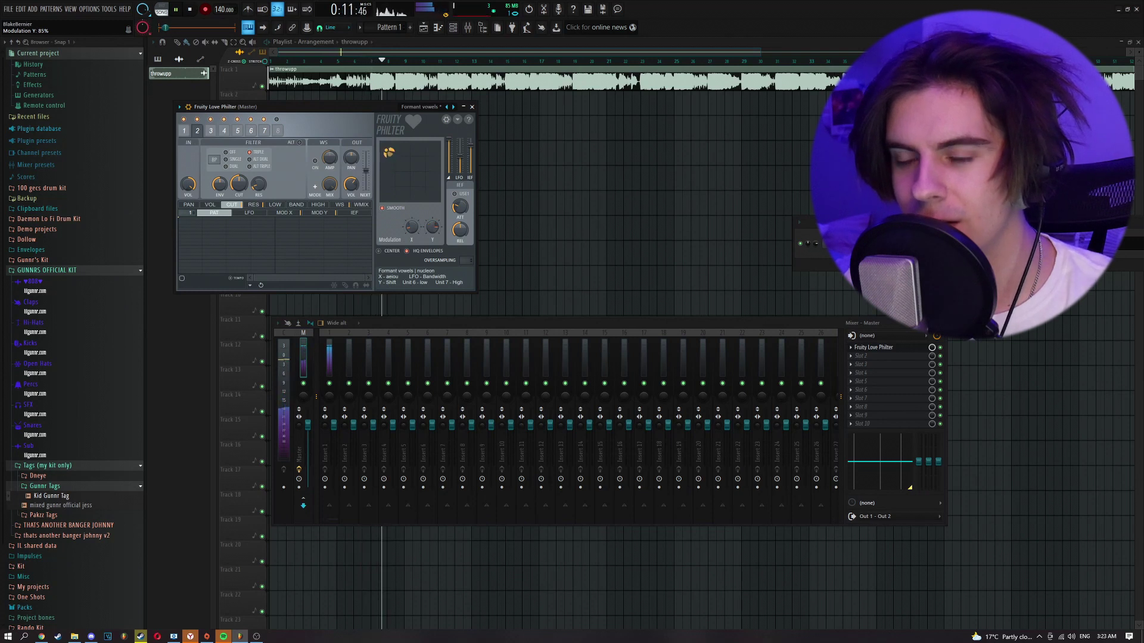
key("space")
key("space")
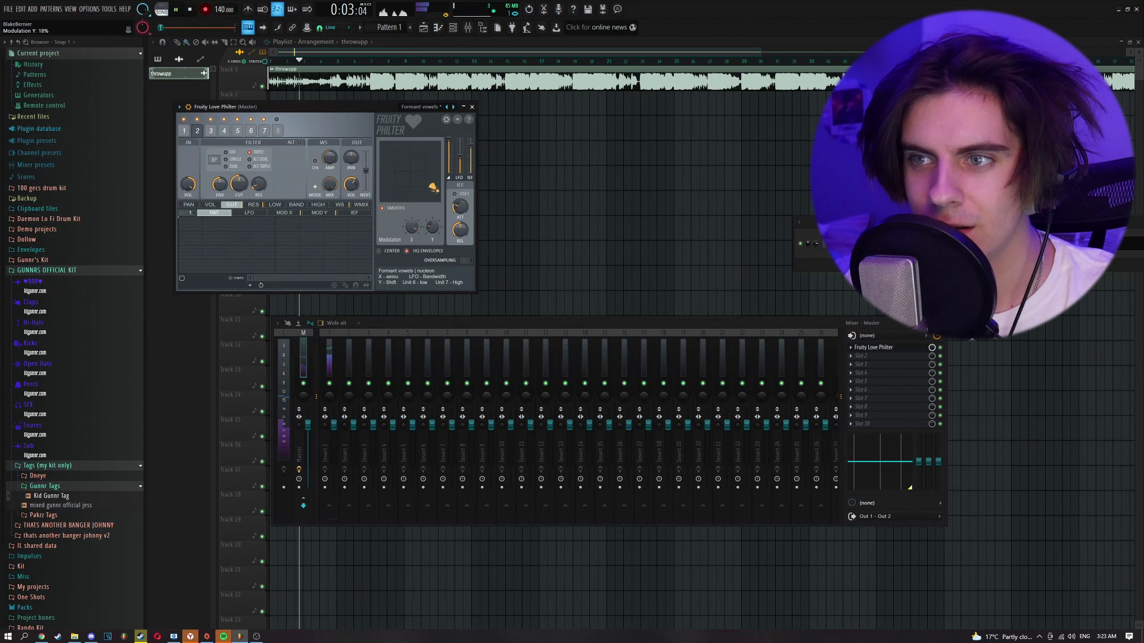
key("space")
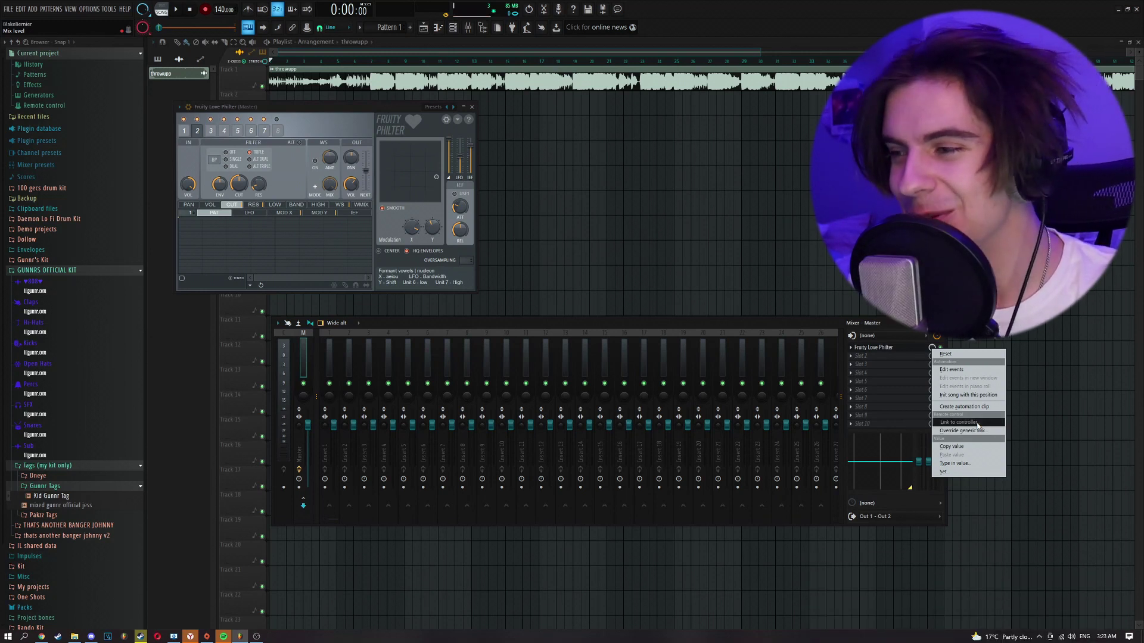
- Create a Love Philter Mix level automation clip on Track 2 and move its second point later
left_click(965, 406)
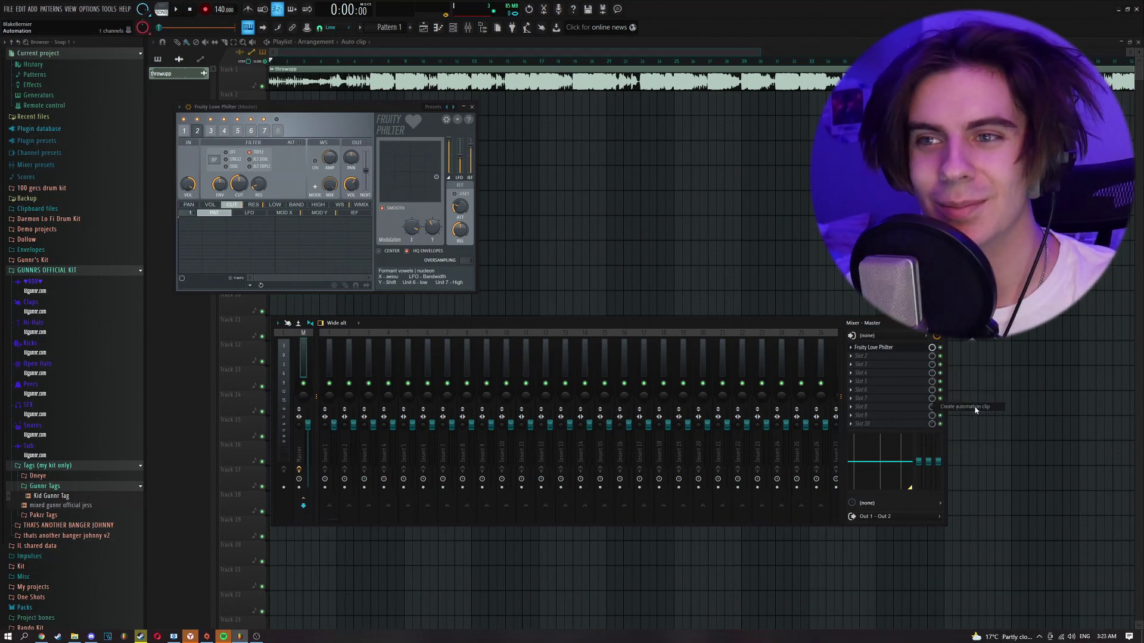
key("F12")
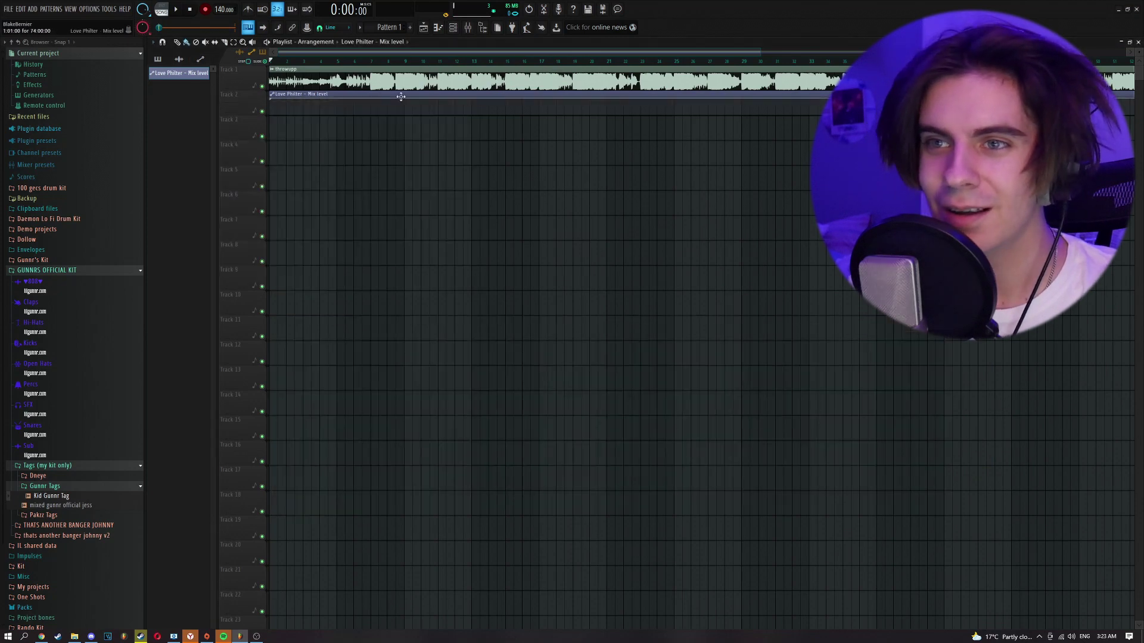
scroll(342, 90, "up", 4, "ctrl")
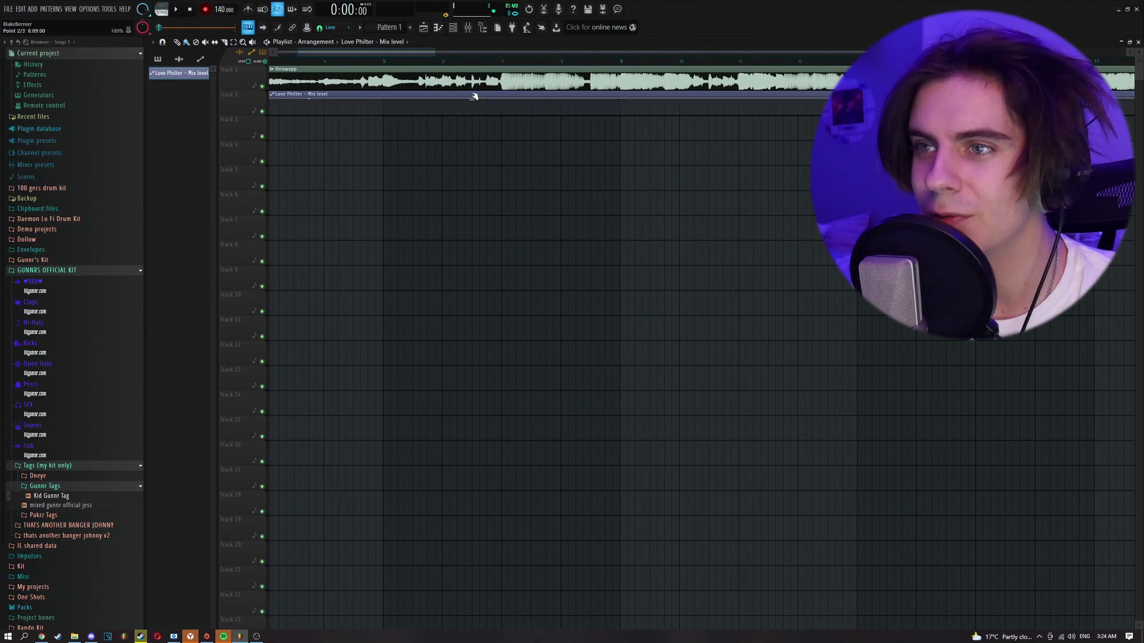
scroll(459, 124, "down", 5, "ctrl")
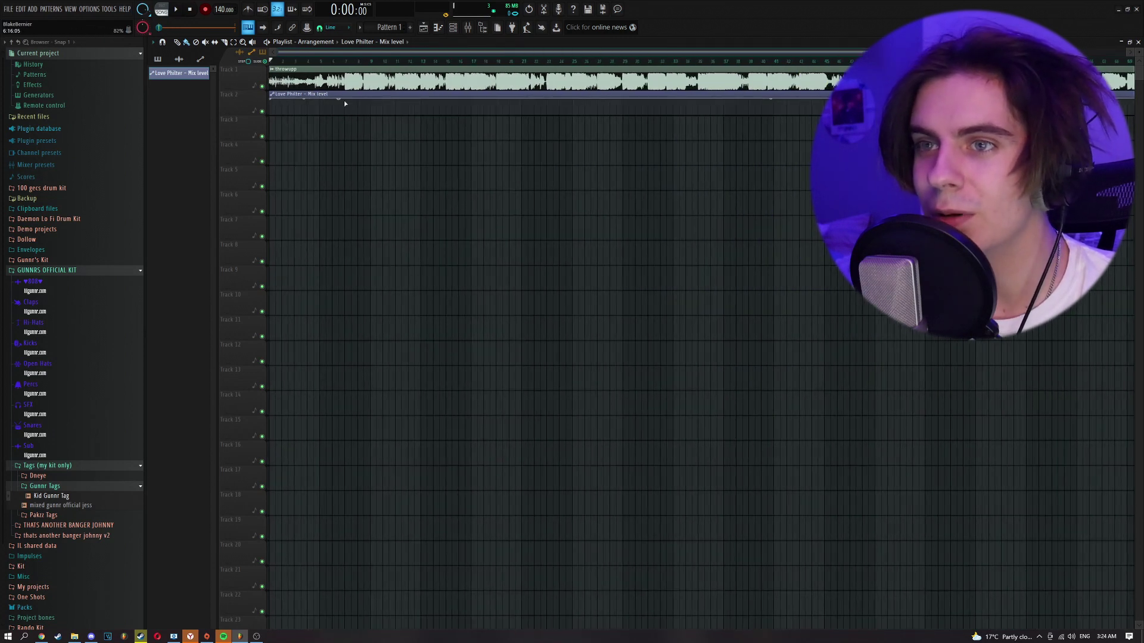
mouse_move(344, 100)
left_mouse_down()
mouse_move(337, 112)
mouse_move(346, 84)
left_mouse_up()
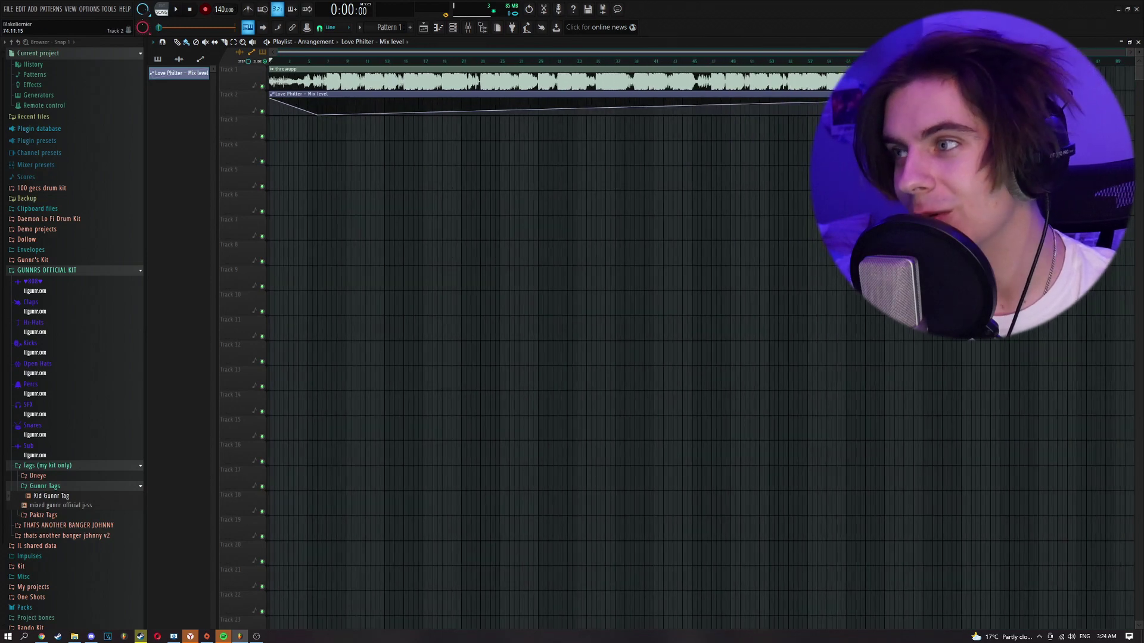
- Drop the automation point to 0% and bend the slope between points 2 and 3 into a curve
left_click_drag(646, 107, 646, 114)
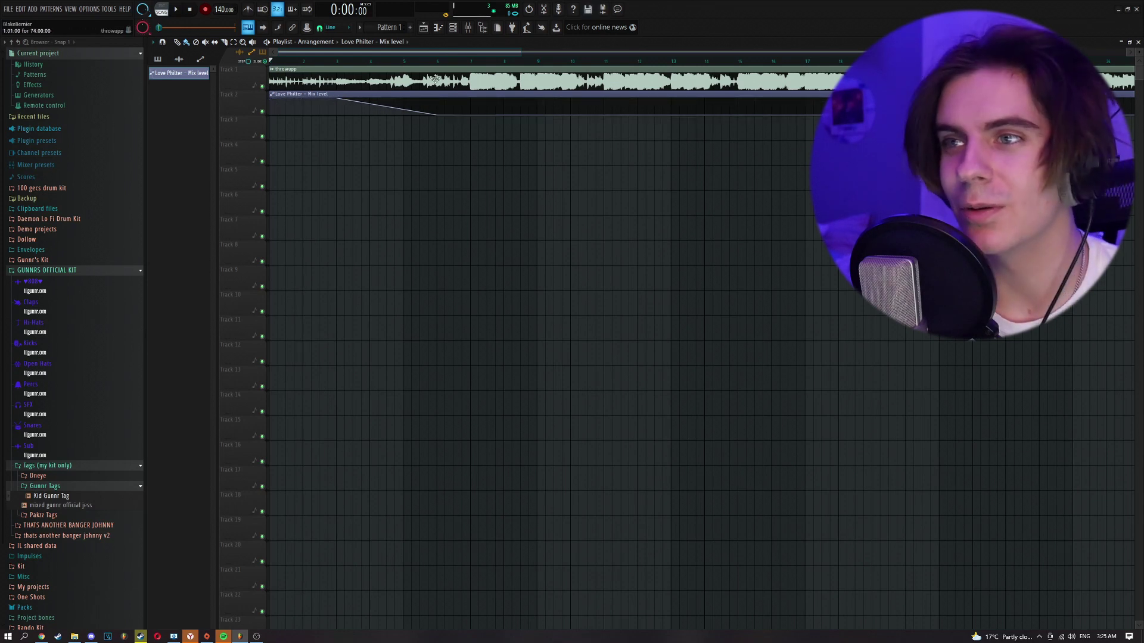
scroll(369, 102, "down", 2)
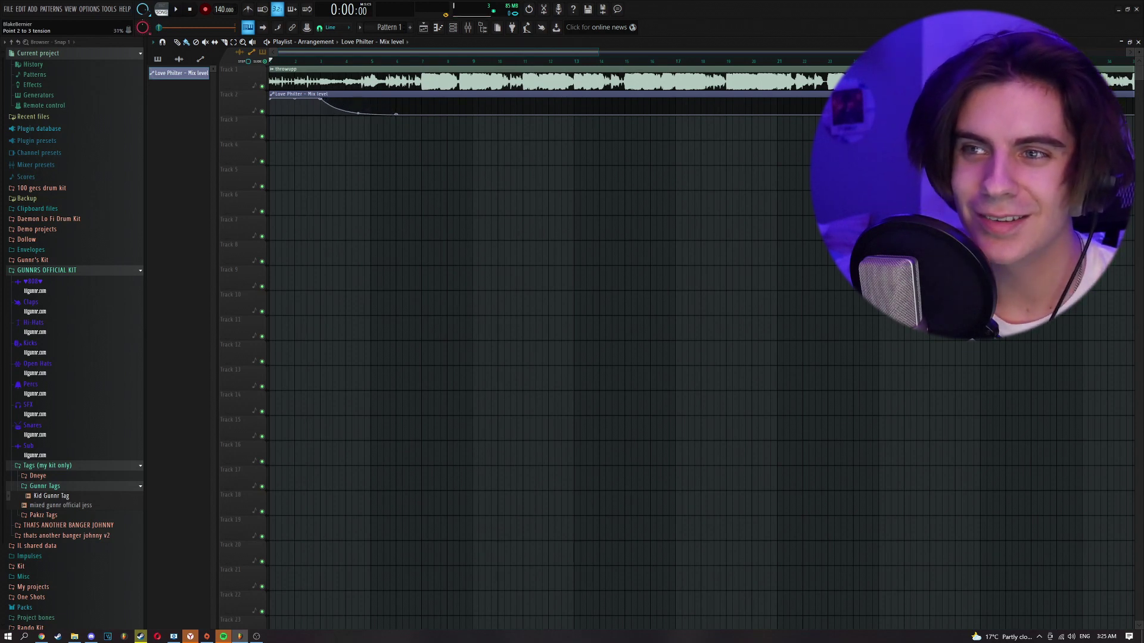
left_click_drag(338, 108, 338, 68)
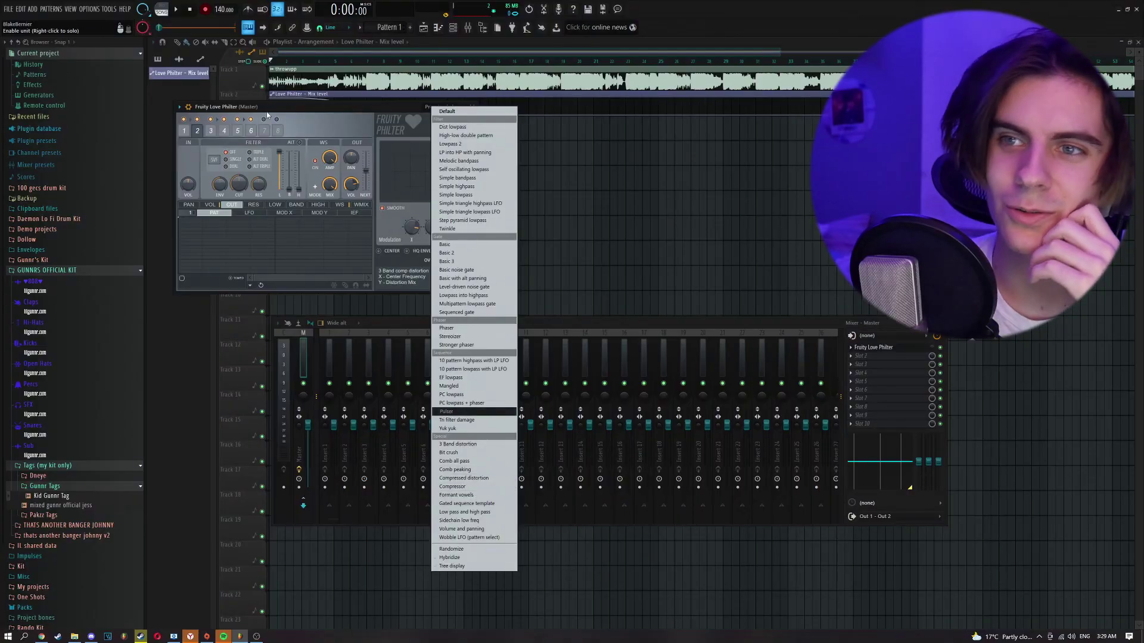
- Load the Compressed distortion preset into the master's Fruity Love Philter
left_click(486, 480)
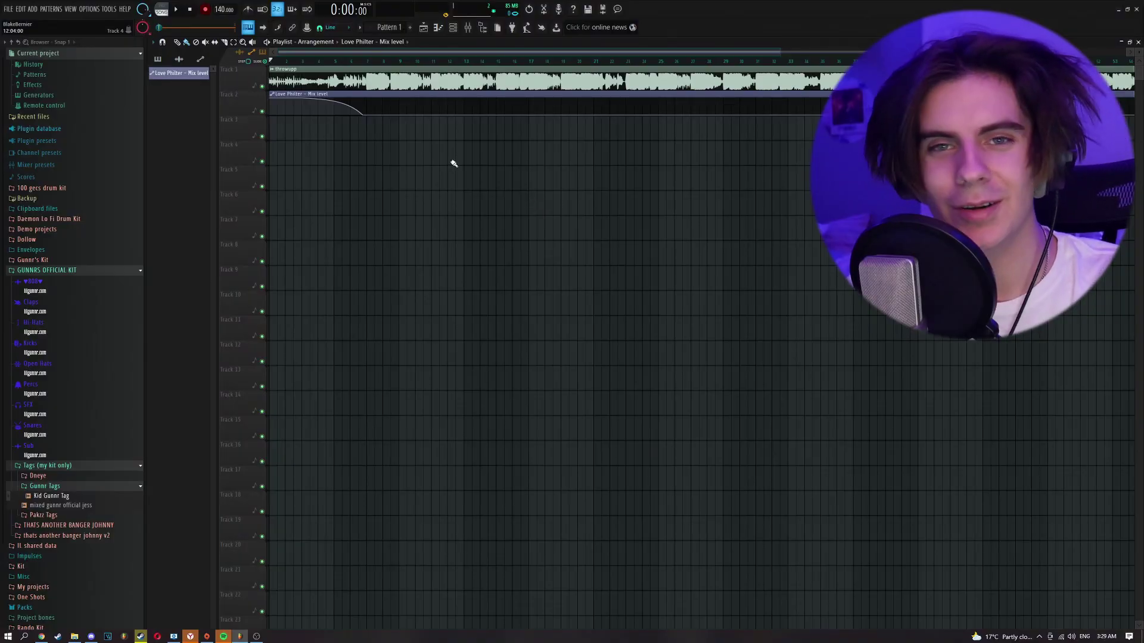
key("space")
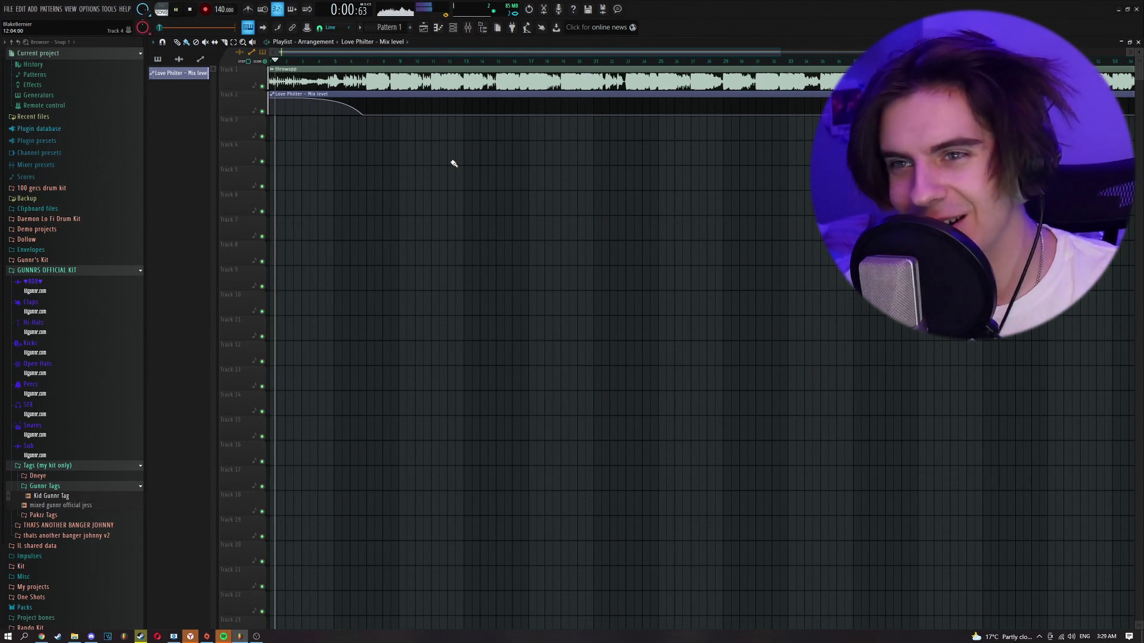